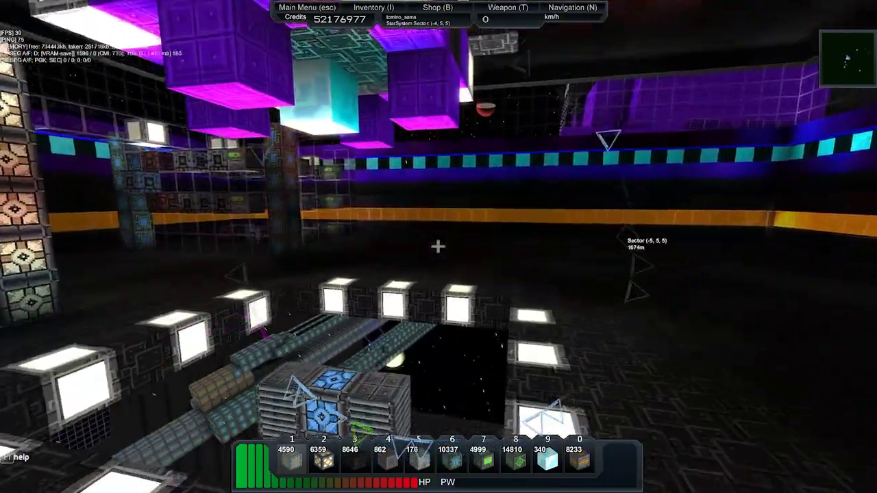
# Step: Fly down the shaft past the glowing tower and circle the docked ship
pyautogui.press('w')
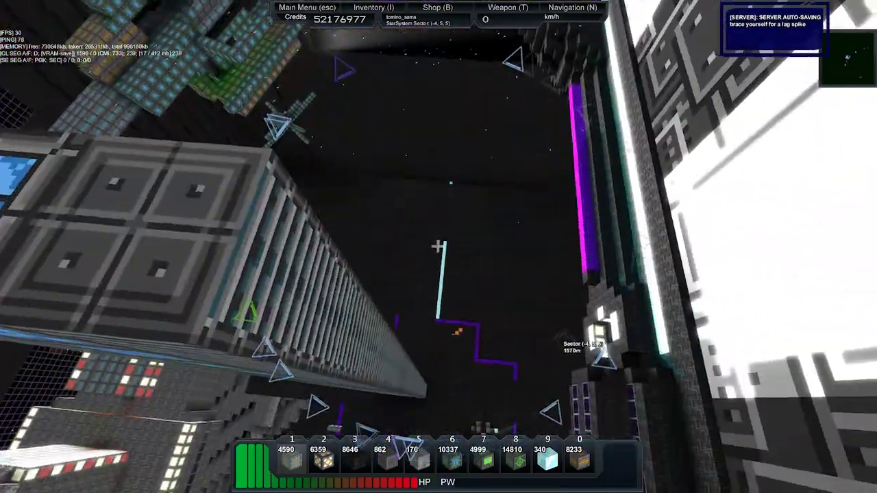
pyautogui.press('w')
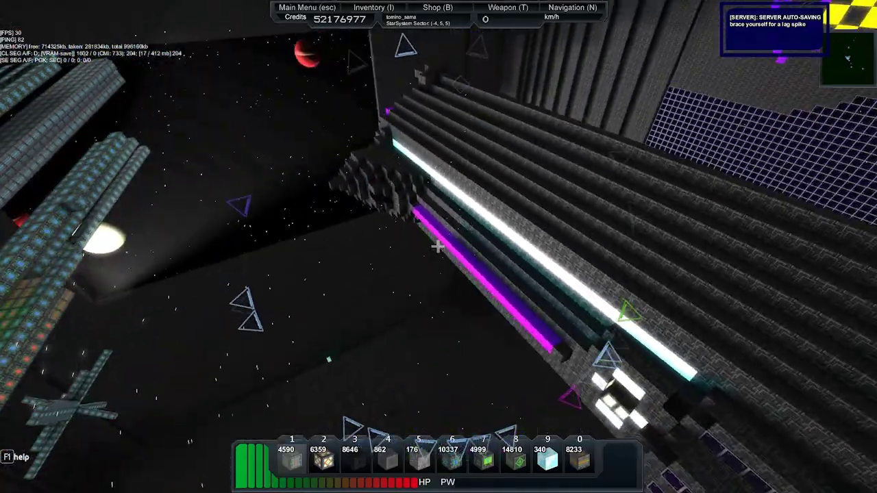
pyautogui.press('w')
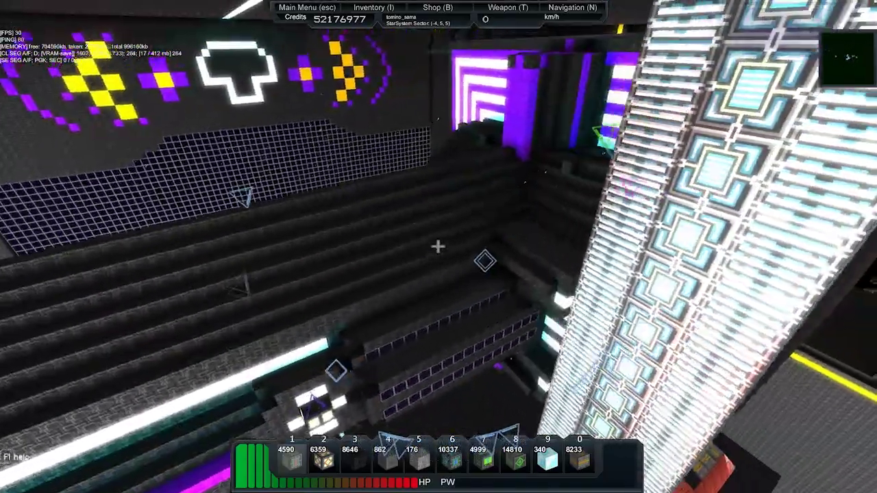
pyautogui.press('w')
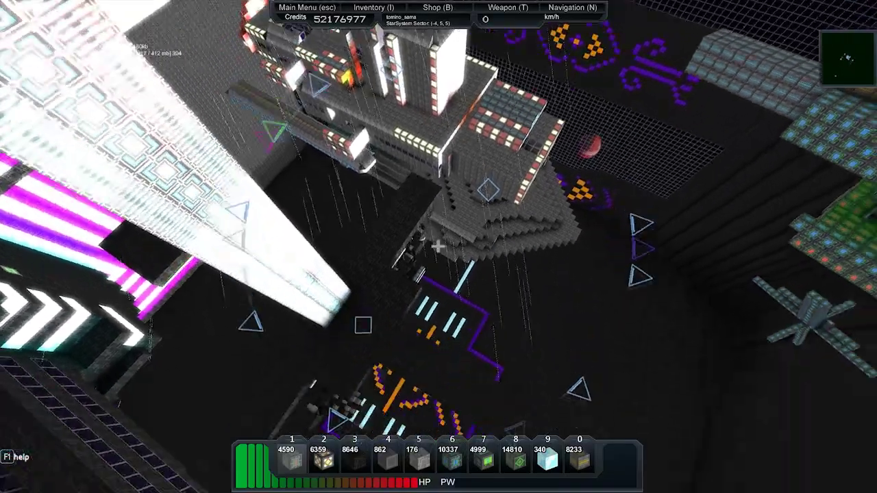
pyautogui.press('w')
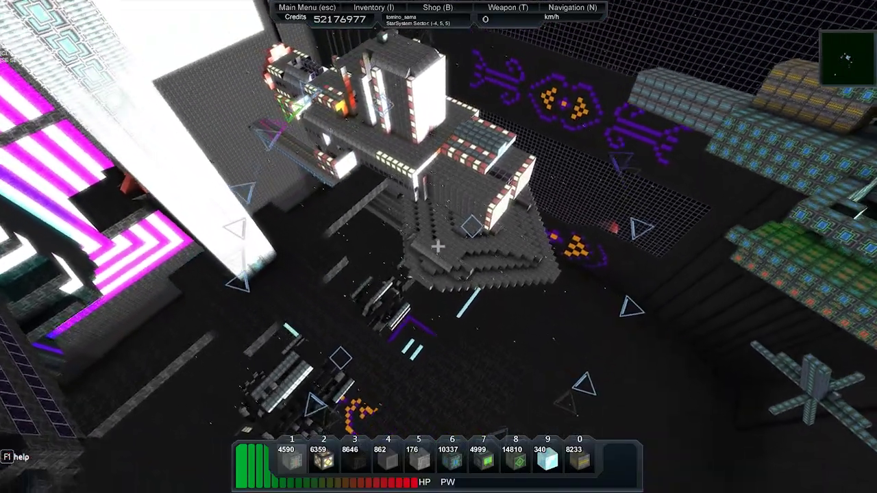
# Step: Drop past the docked ship to the landing pad, then approach the grid wall
pyautogui.press('w')
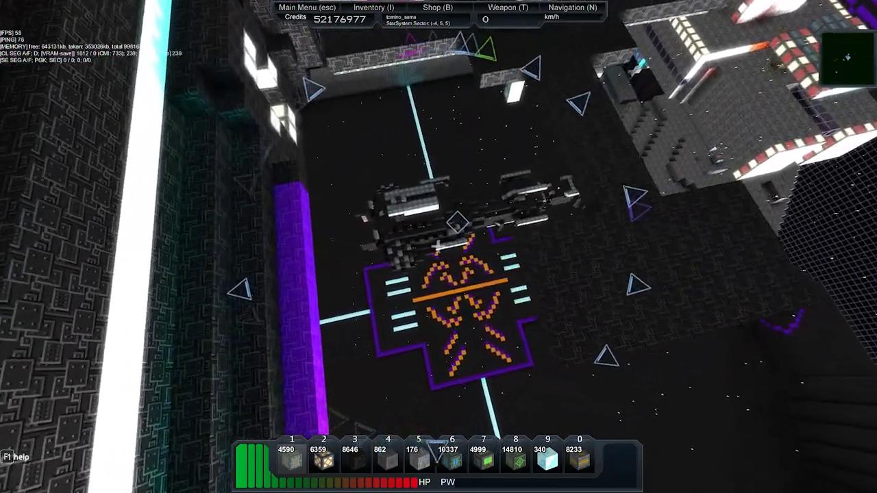
pyautogui.press('w')
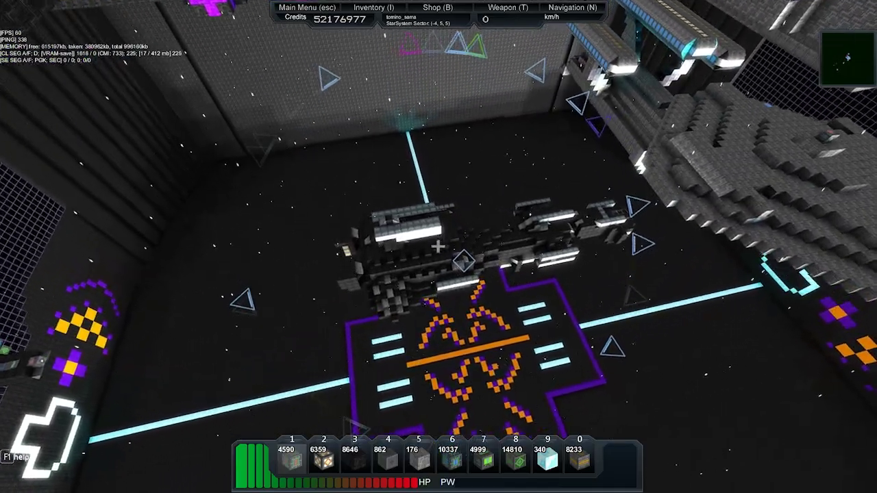
pyautogui.press('w')
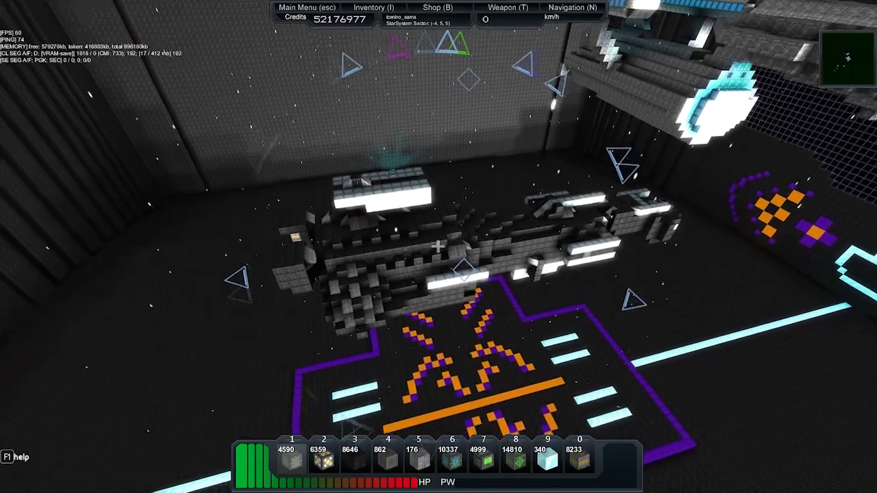
pyautogui.press('w')
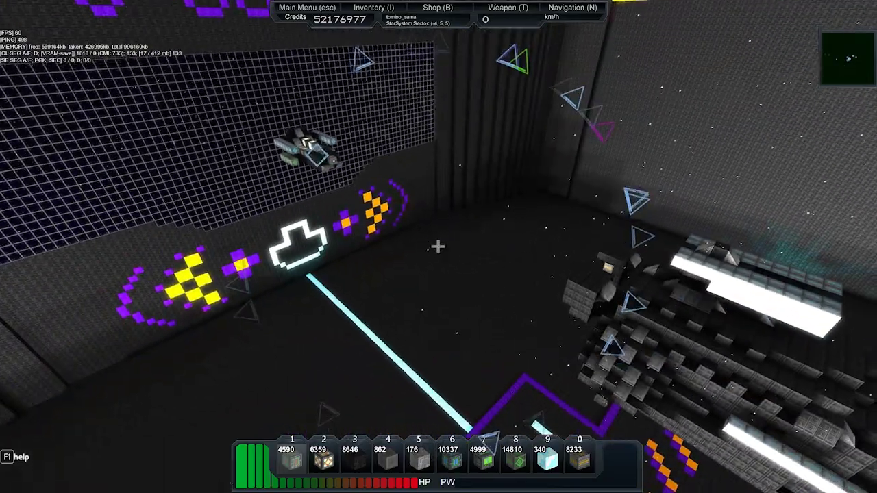
pyautogui.press('w')
pyautogui.press('w')
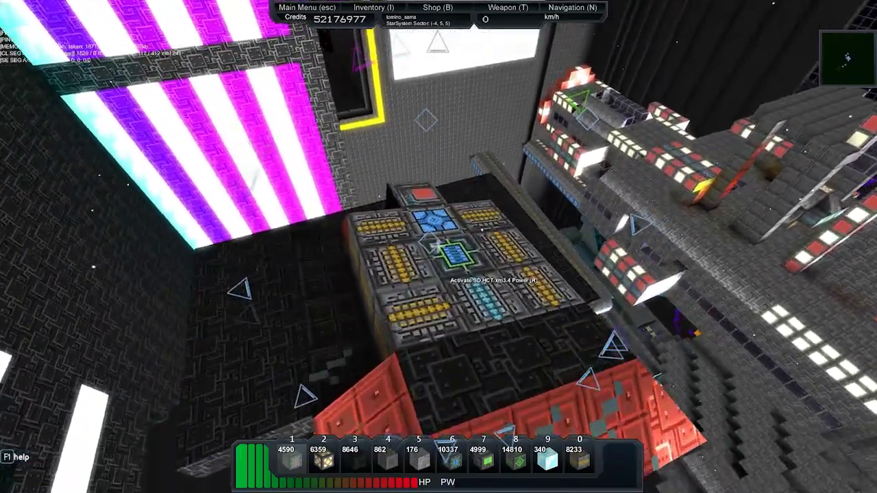
# Step: Board the shuttle in flight mode and shoot through the hangar's block wall
pyautogui.press('r')
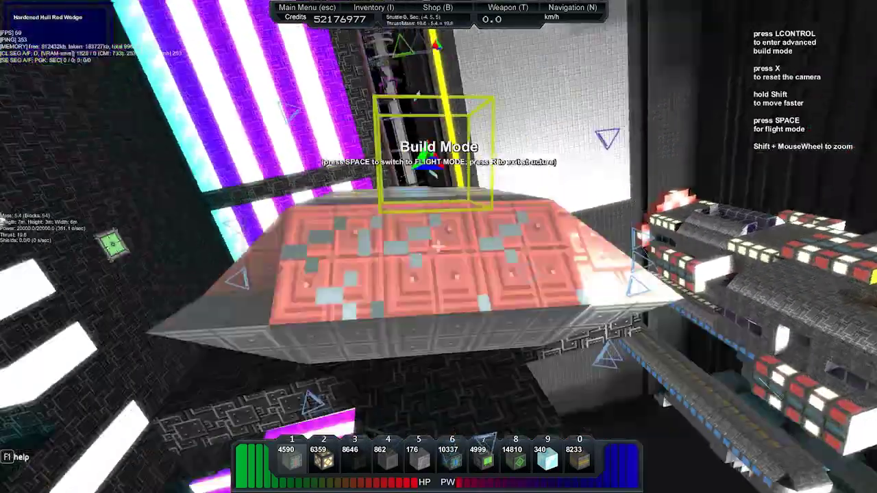
pyautogui.press('space')
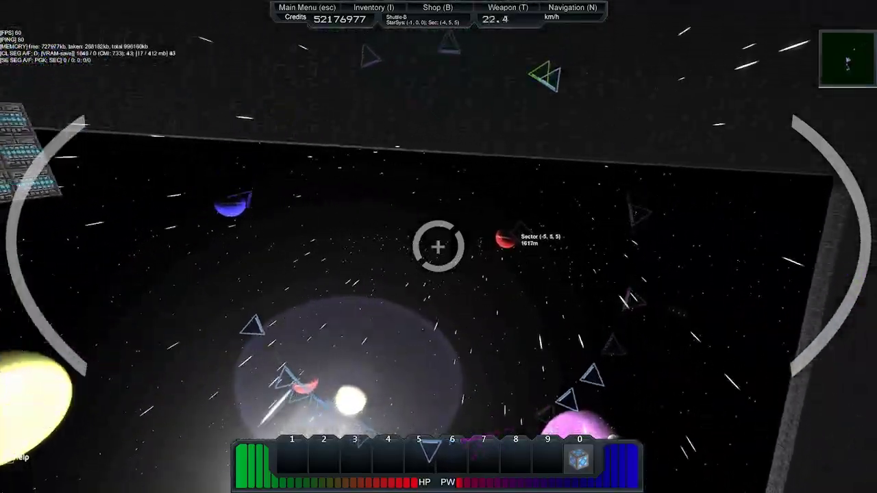
pyautogui.press('w')
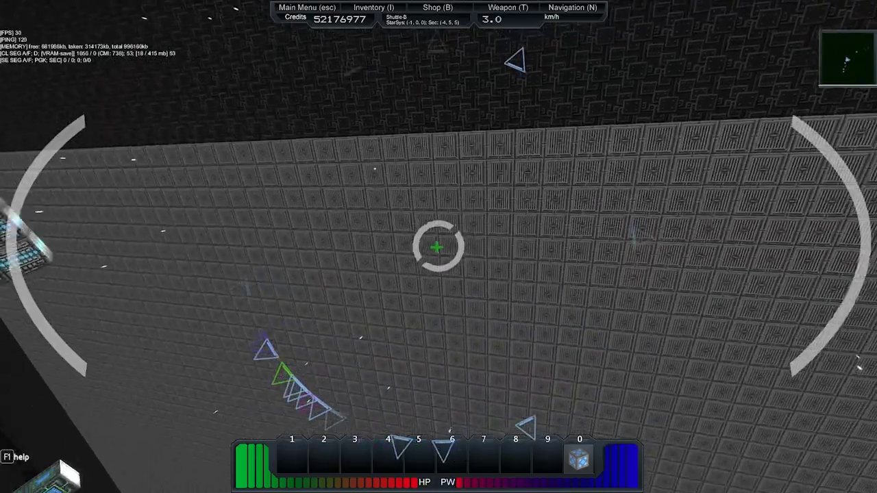
pyautogui.click(439, 247)
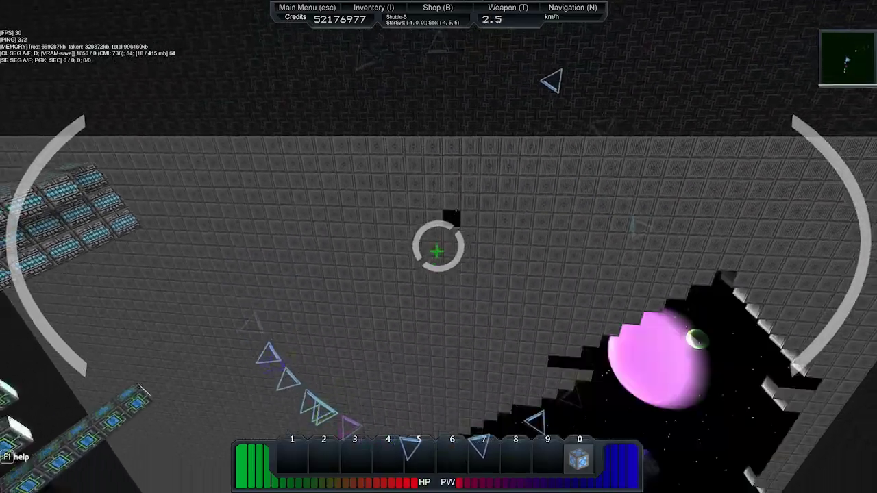
# Step: Fly out through the broken wall into space and head back toward the station
pyautogui.press('w')
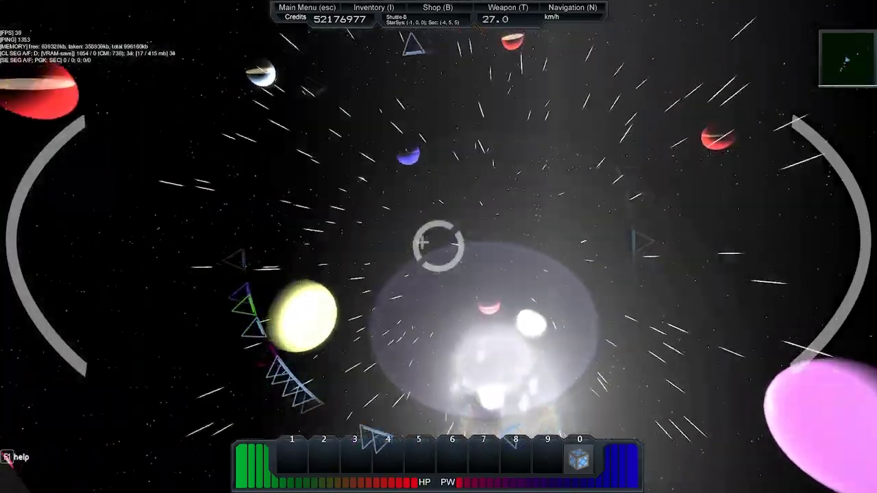
pyautogui.press('s')
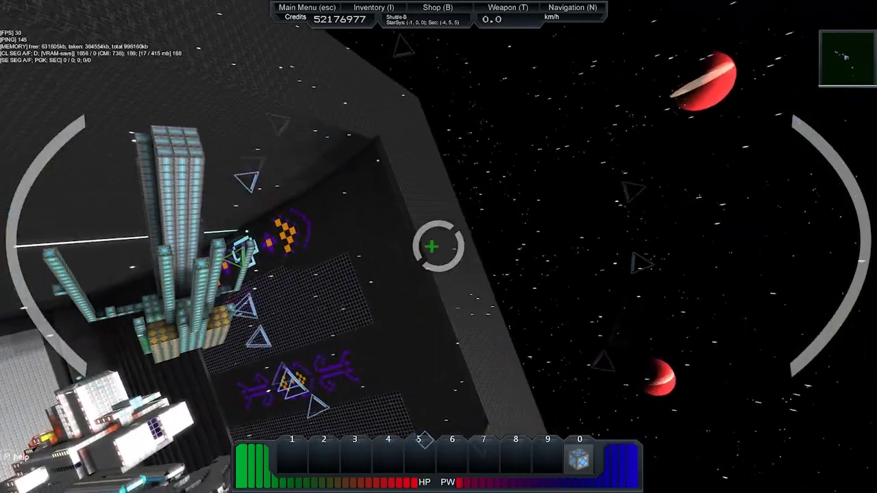
pyautogui.press('w')
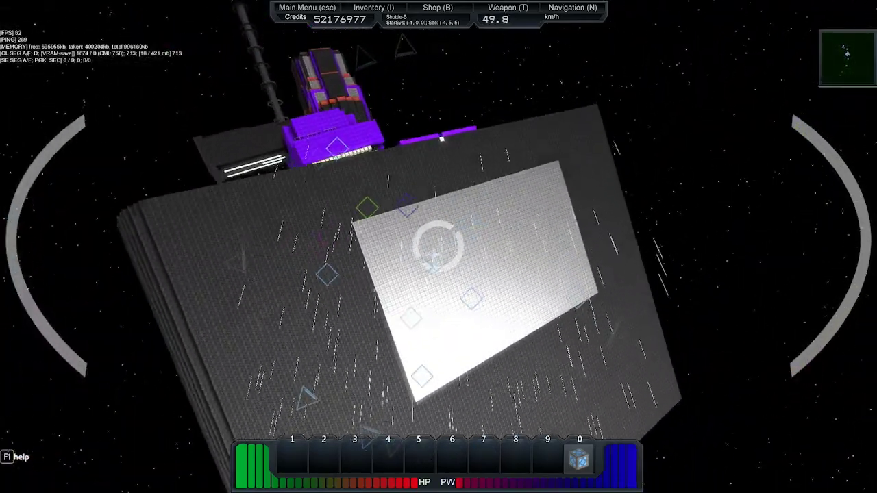
# Step: Approach the purple station section, then swing away toward the station hull
pyautogui.press('s')
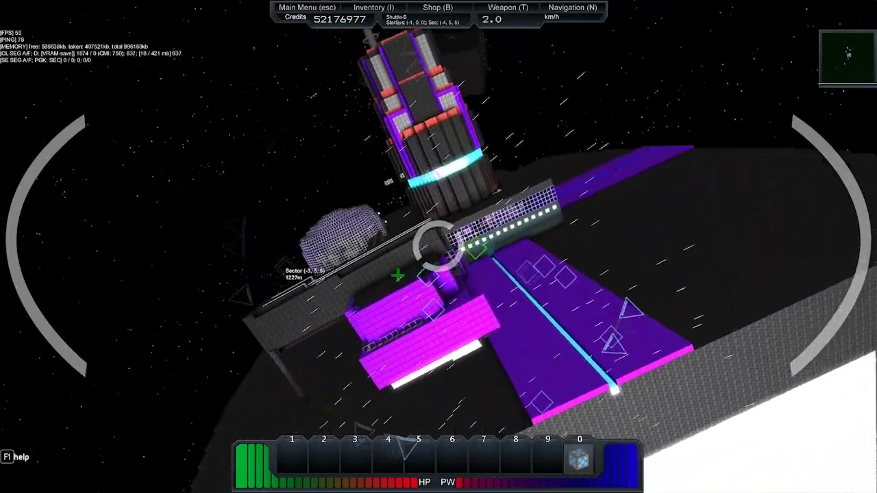
pyautogui.press('w')
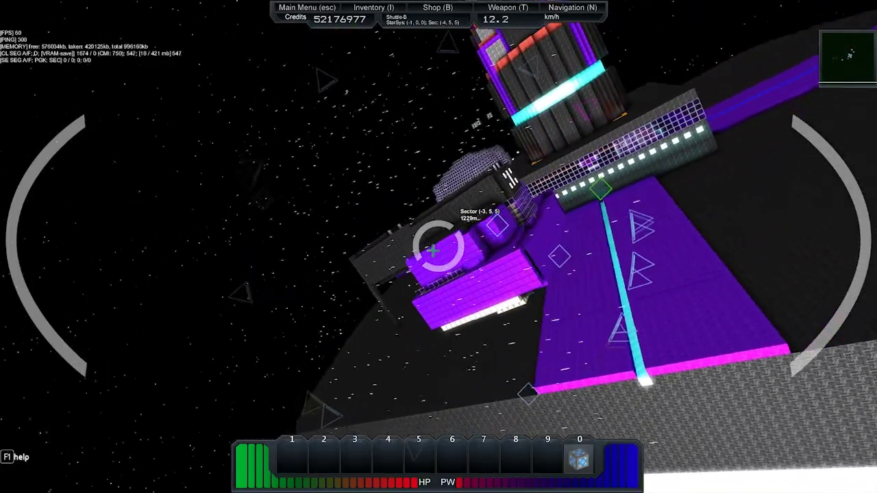
pyautogui.press('w')
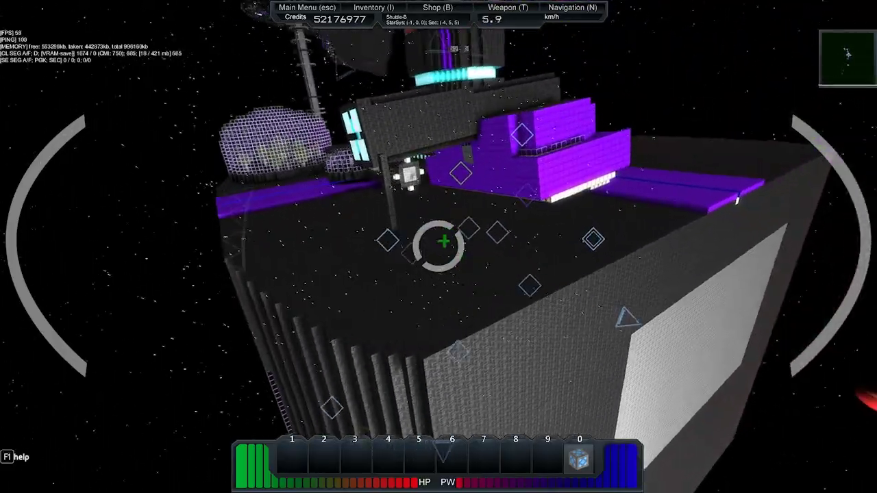
pyautogui.press('w')
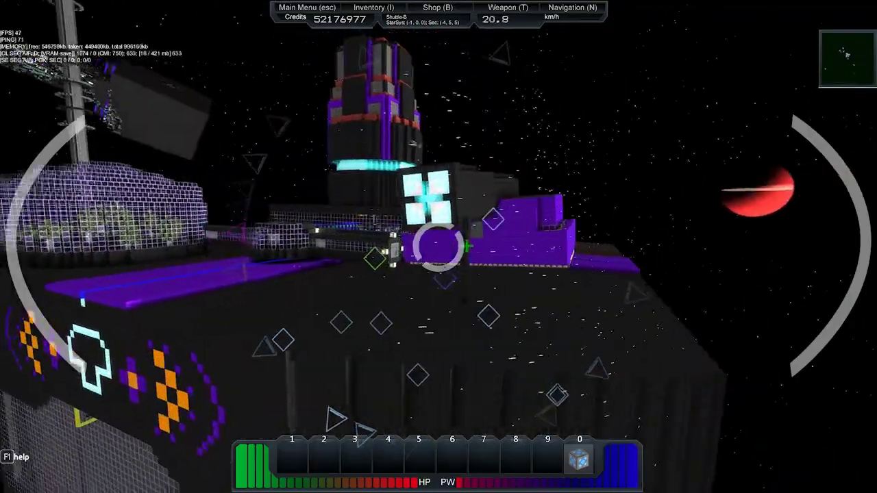
pyautogui.press('w')
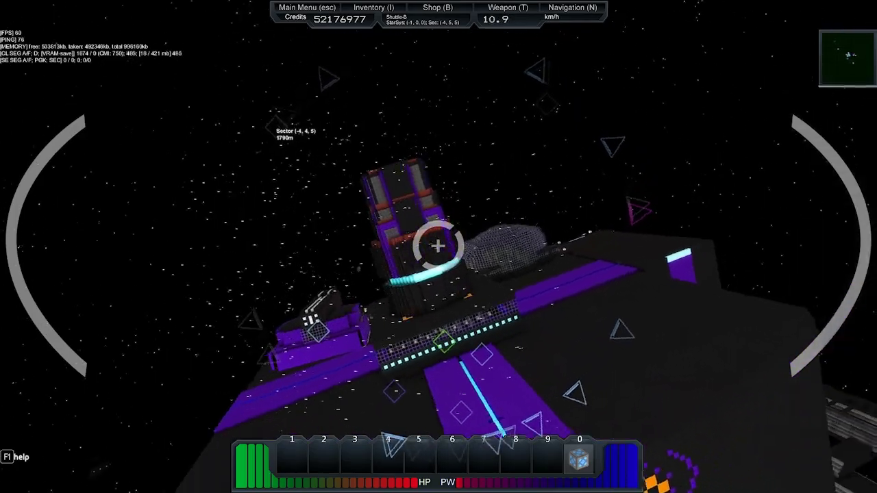
# Step: Accelerate toward the station, stop beside it and move along its side
pyautogui.press('w')
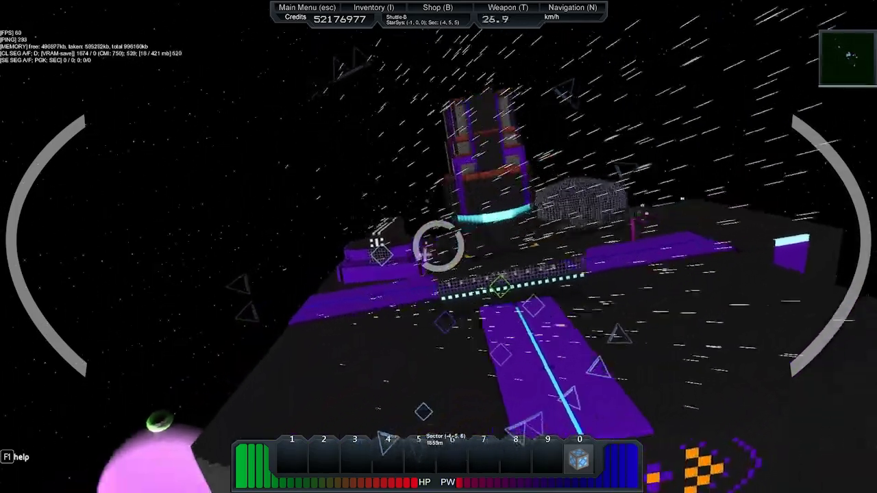
pyautogui.press('w')
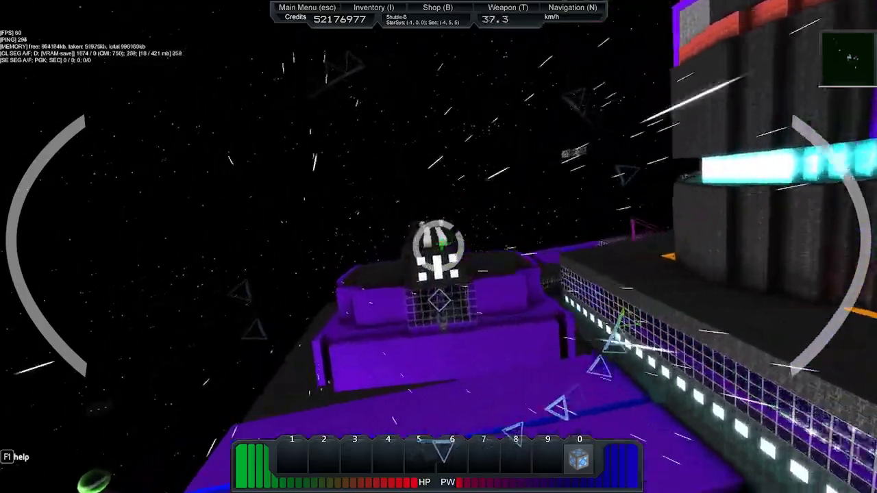
pyautogui.press('w')
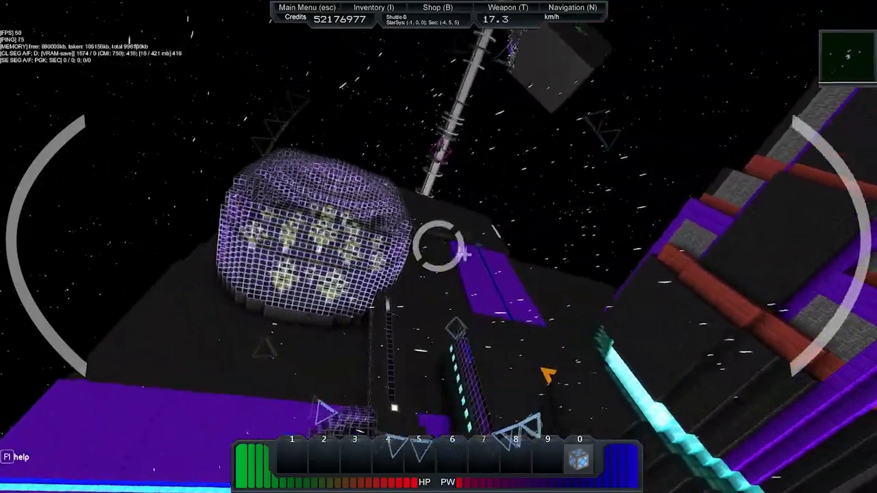
pyautogui.press('w')
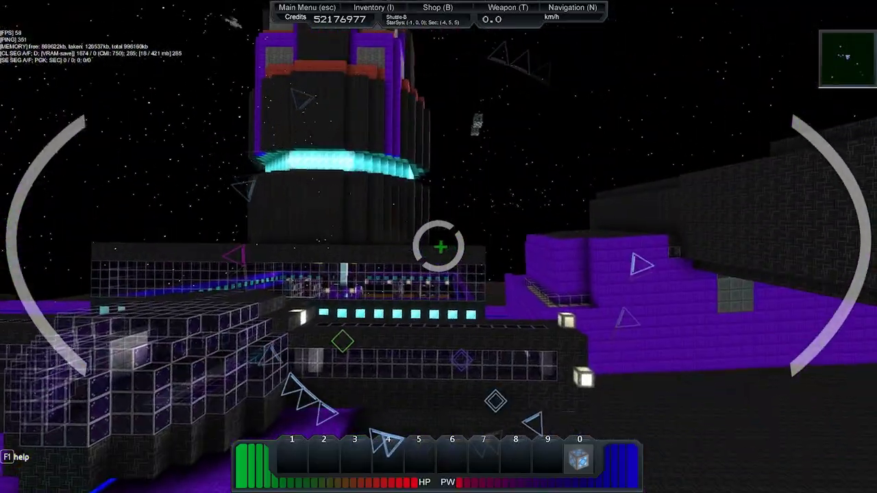
pyautogui.press('w')
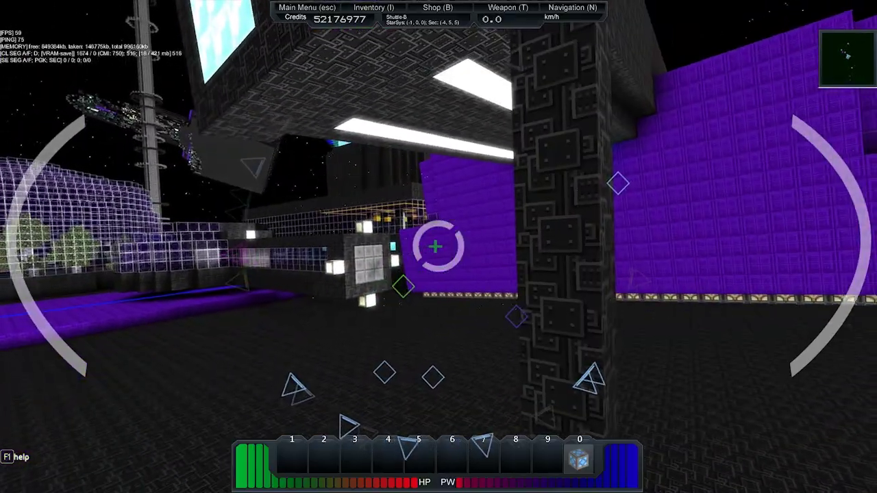
# Step: Slide past the pillar and purple wall, then fly into the glass biome dome
pyautogui.press('a')
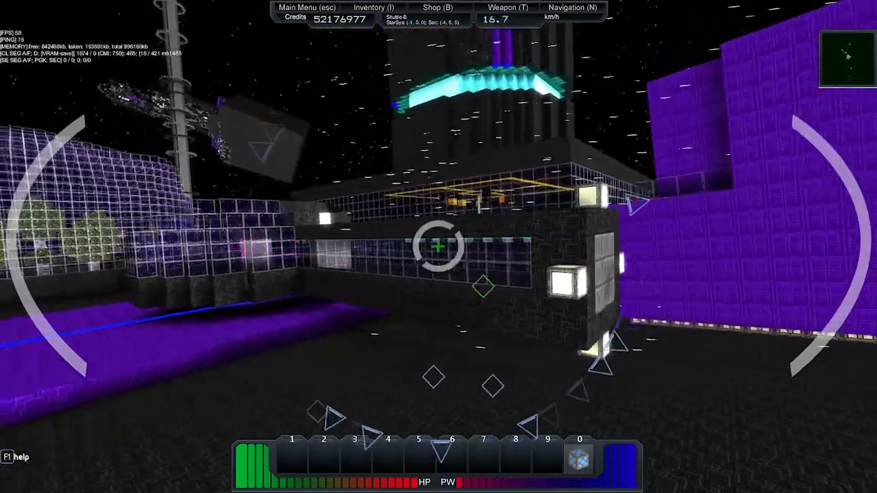
pyautogui.press('w')
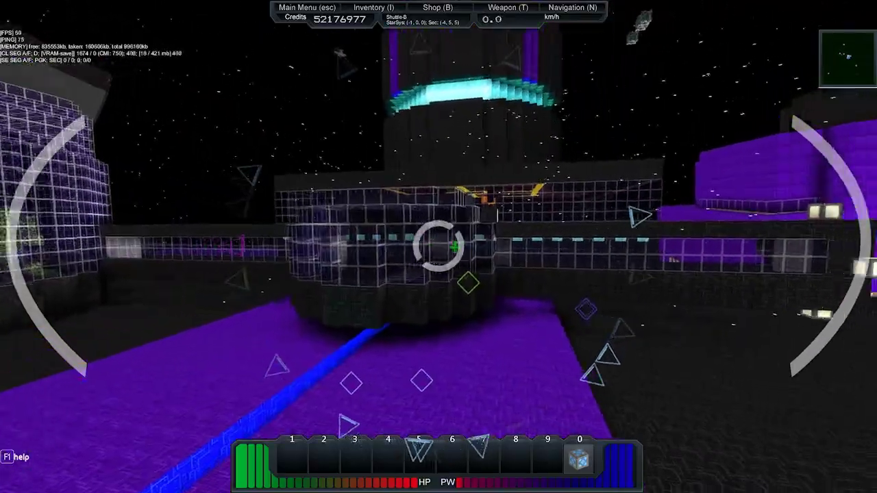
pyautogui.press('w')
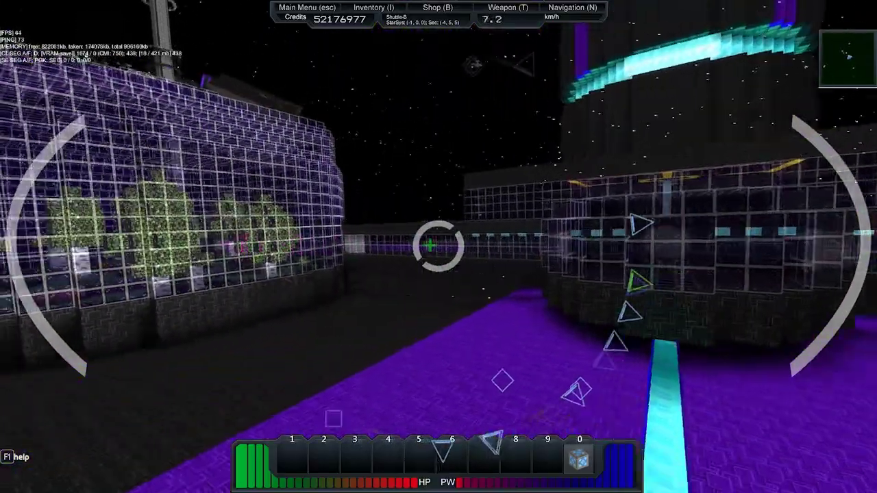
pyautogui.press('w')
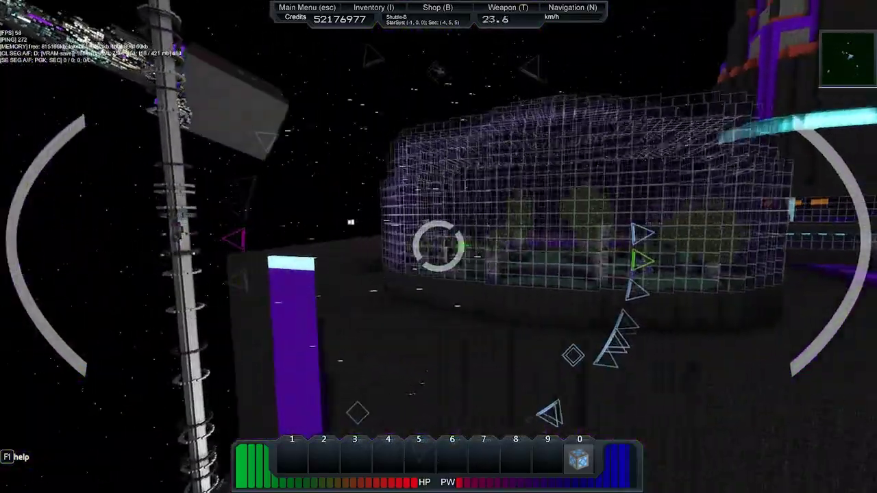
pyautogui.press('w')
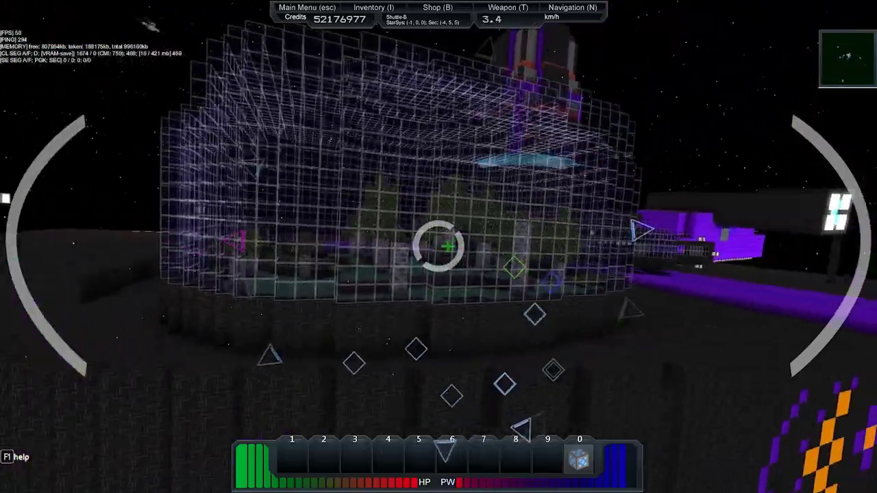
pyautogui.press('w')
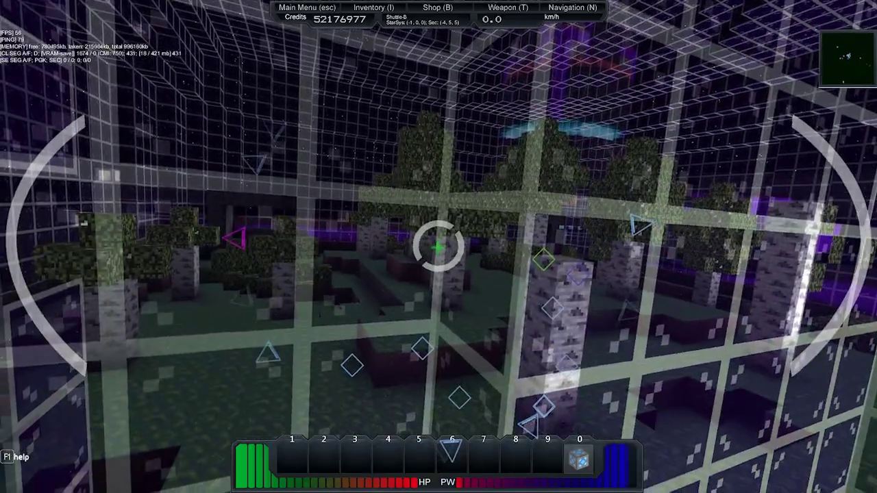
# Step: View the dome's base from outside, fly back in, and briefly leave and re-board the shuttle
pyautogui.press('s')
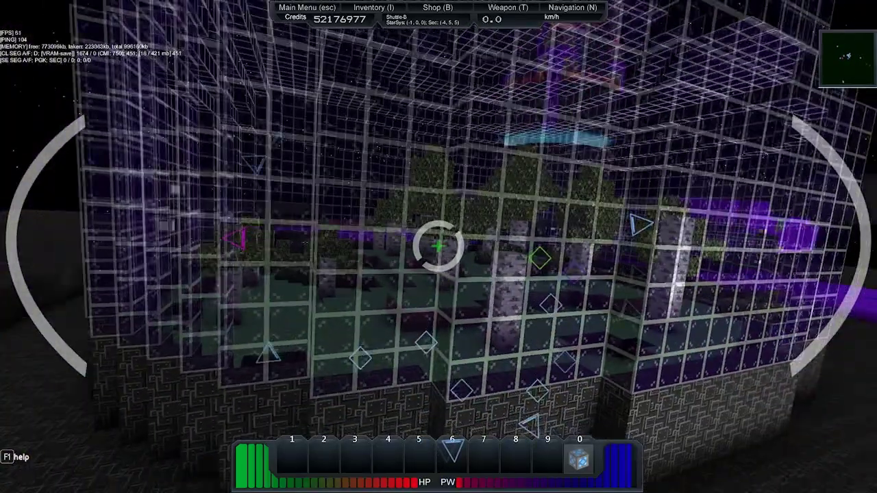
pyautogui.press('s')
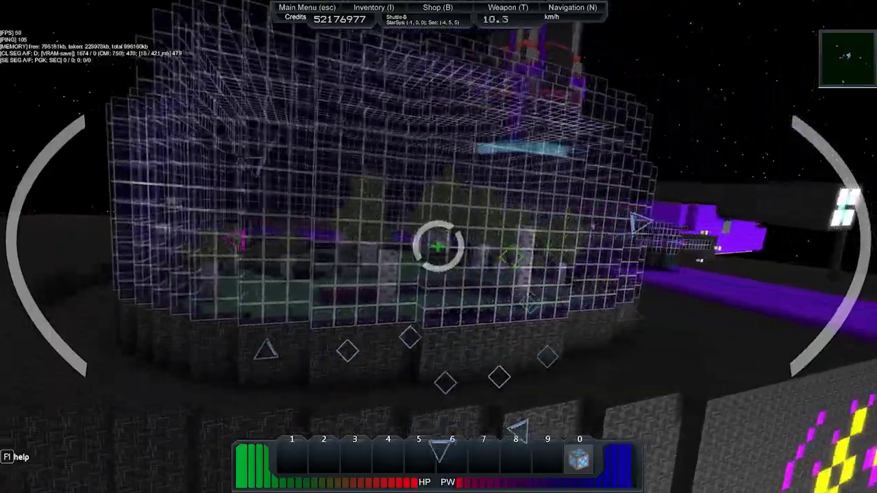
pyautogui.press('w')
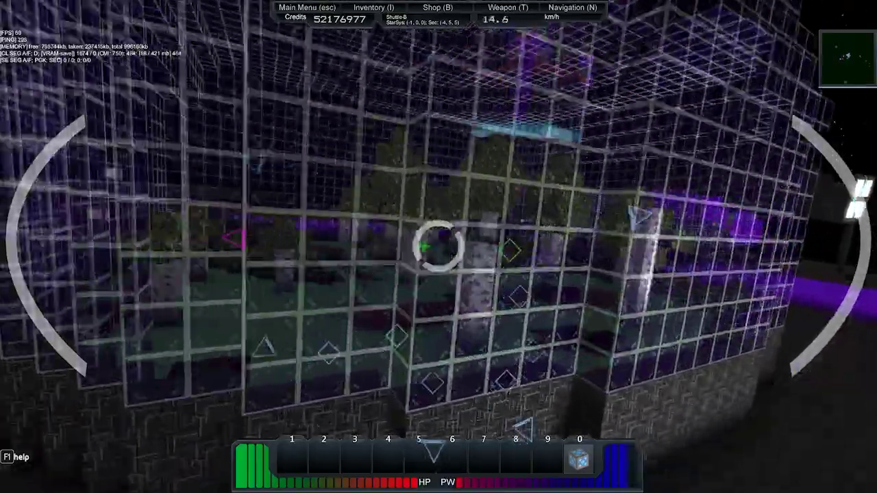
pyautogui.press('w')
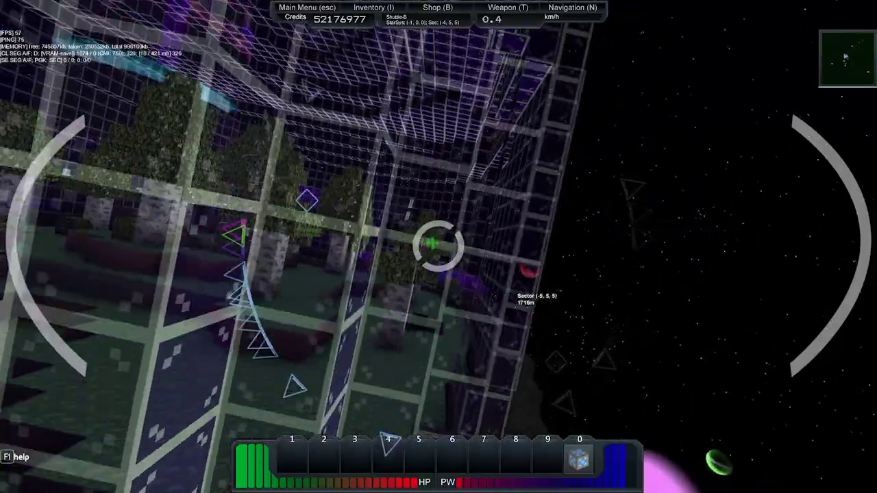
pyautogui.press('r')
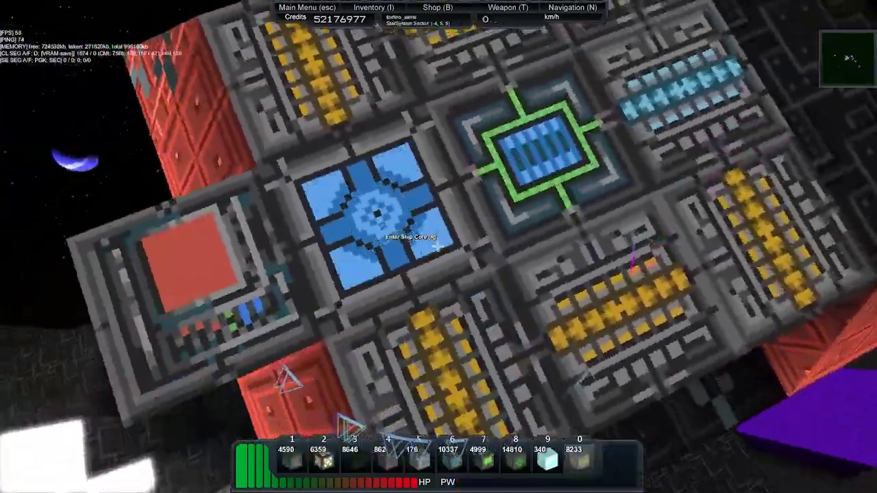
pyautogui.press('r')
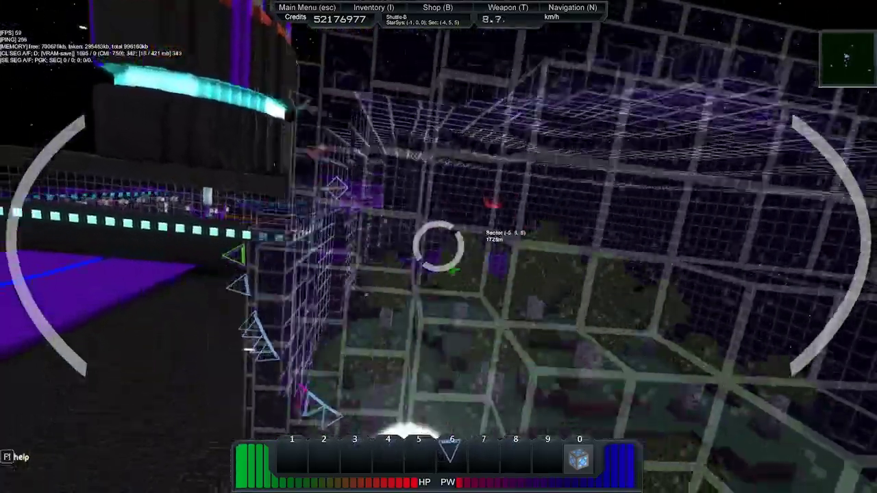
# Step: Rise over the dome roof, dip back in, then fly away past the dome
pyautogui.press('s')
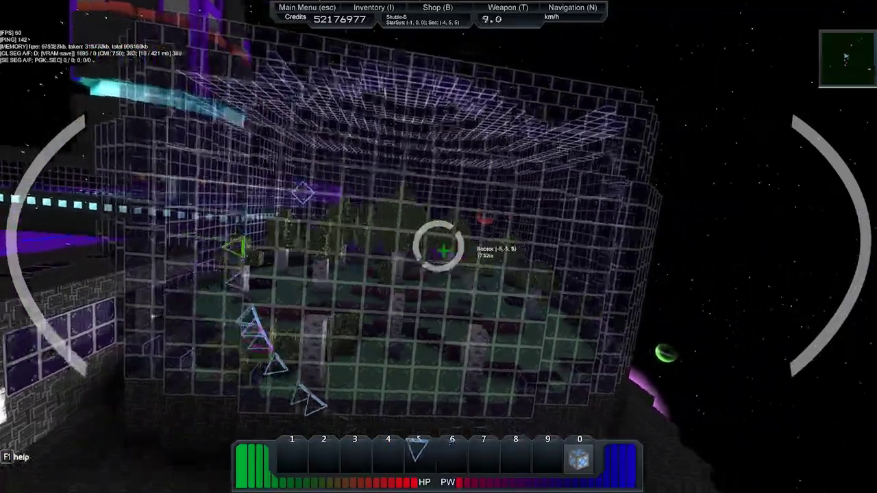
pyautogui.press('w')
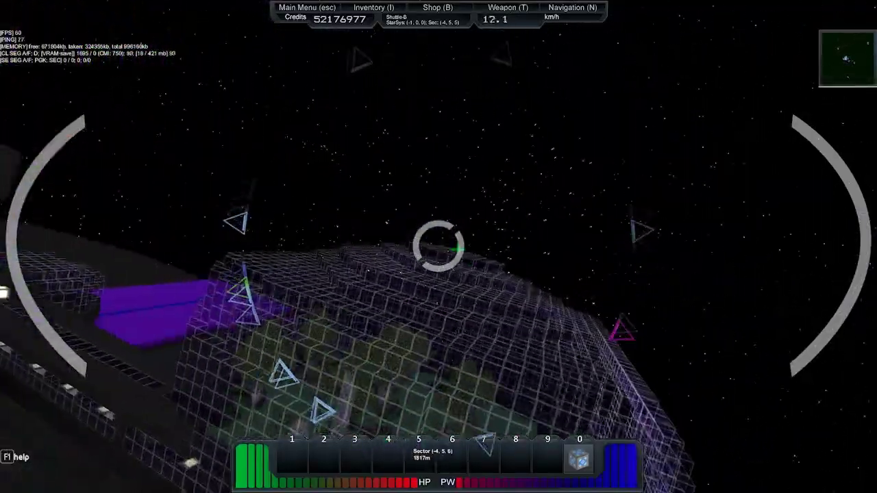
pyautogui.press('w')
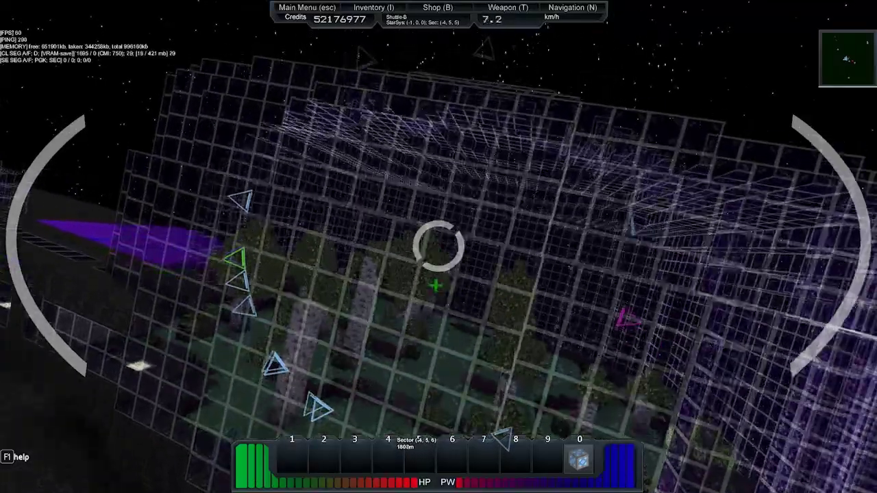
pyautogui.press('w')
pyautogui.press('s')
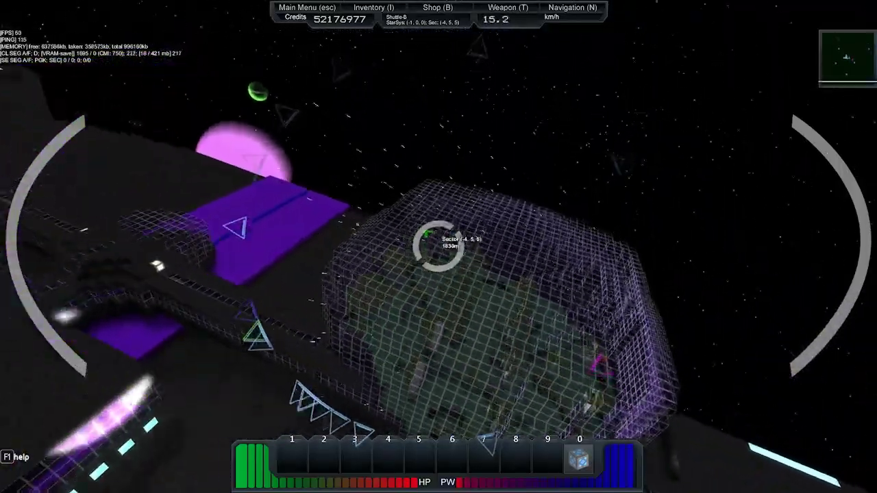
pyautogui.press('s')
pyautogui.press('w')
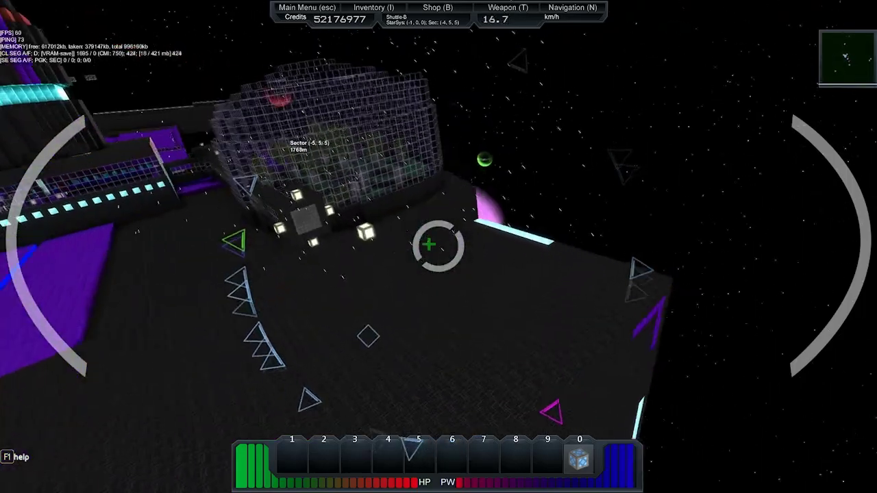
# Step: Swing around toward the station and planets, then fly around the central tower
pyautogui.press('w')
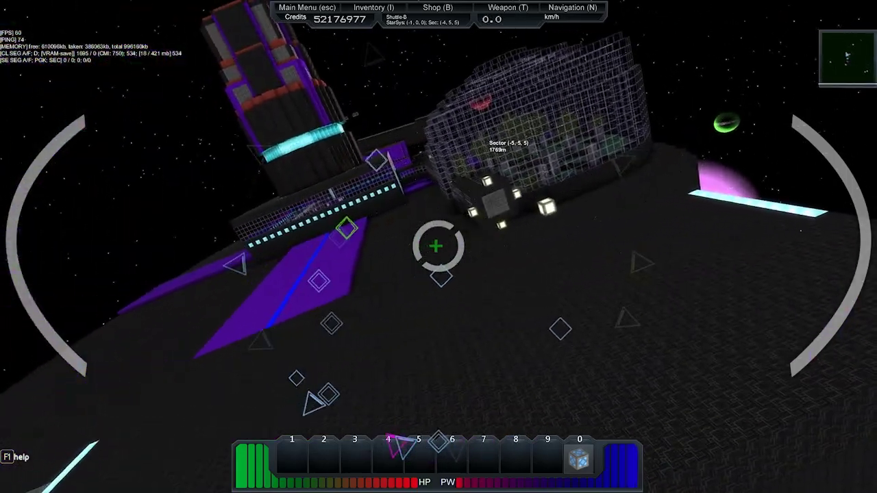
pyautogui.press('w')
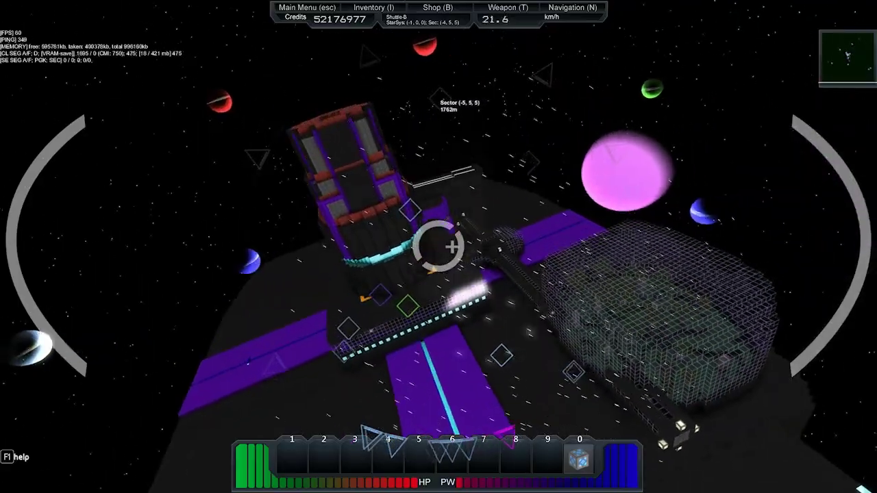
pyautogui.press('w')
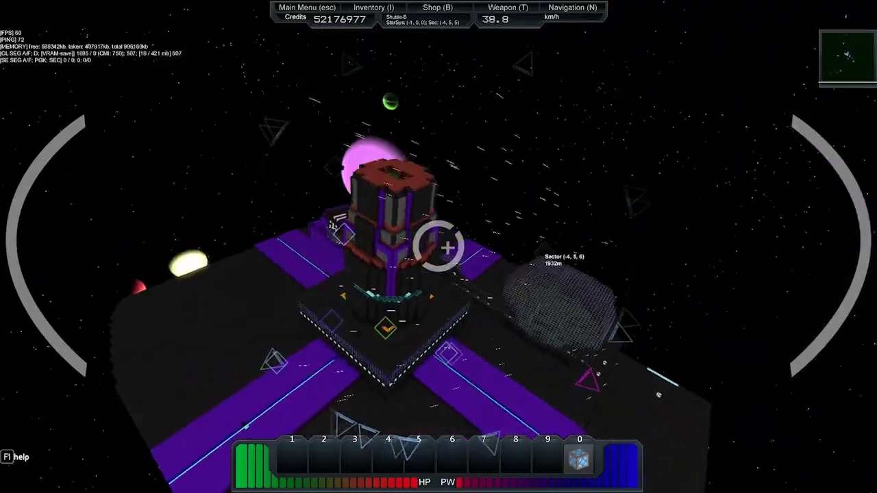
pyautogui.press('w')
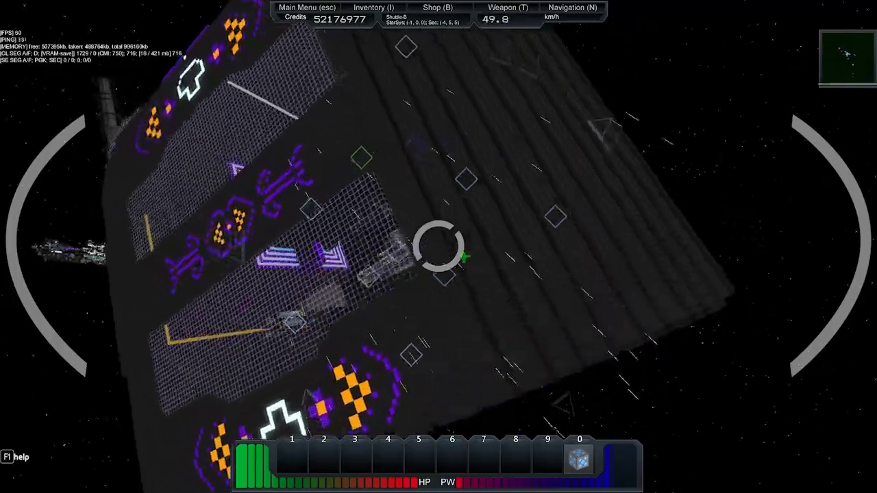
# Step: Turn toward the station's grid surface and skim along its decorated panels
pyautogui.press('w')
pyautogui.press('s')
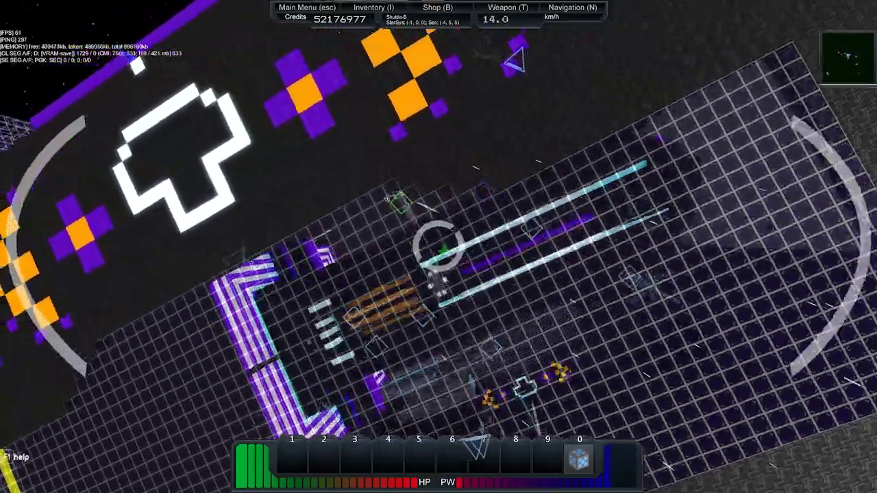
pyautogui.press('w')
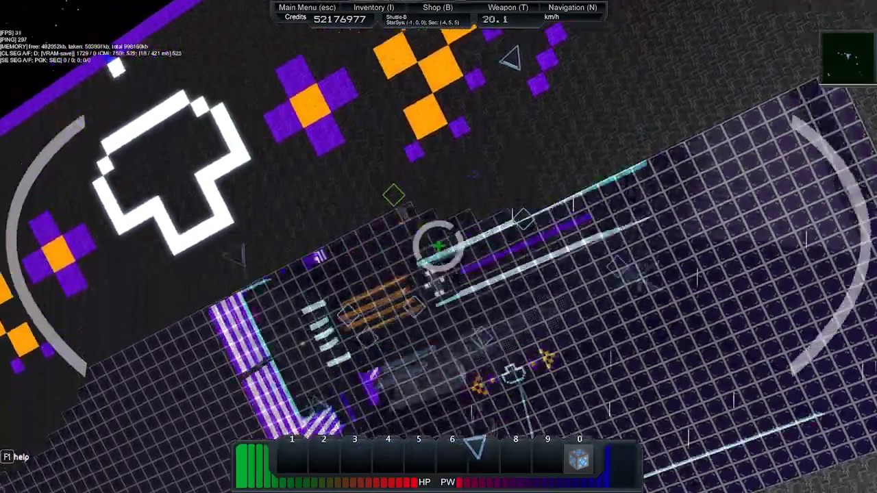
pyautogui.press('w')
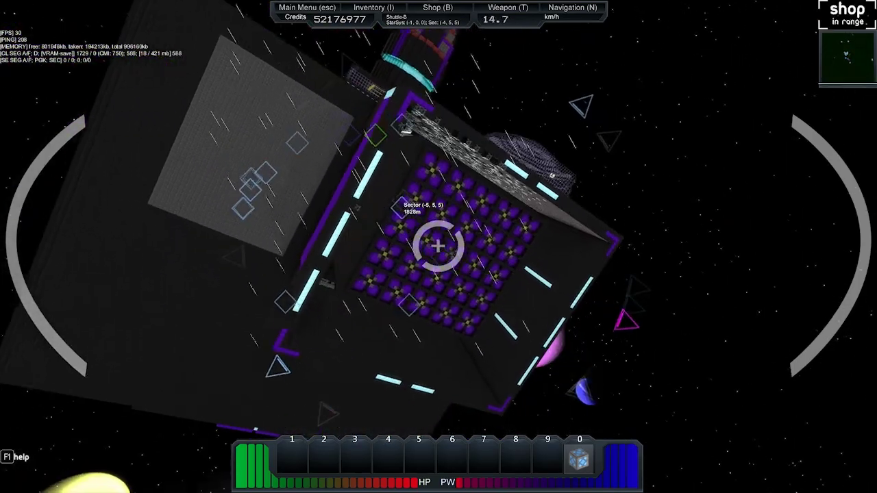
# Step: Steer toward the orange-edged block and descend into the new section's interior
pyautogui.press('w')
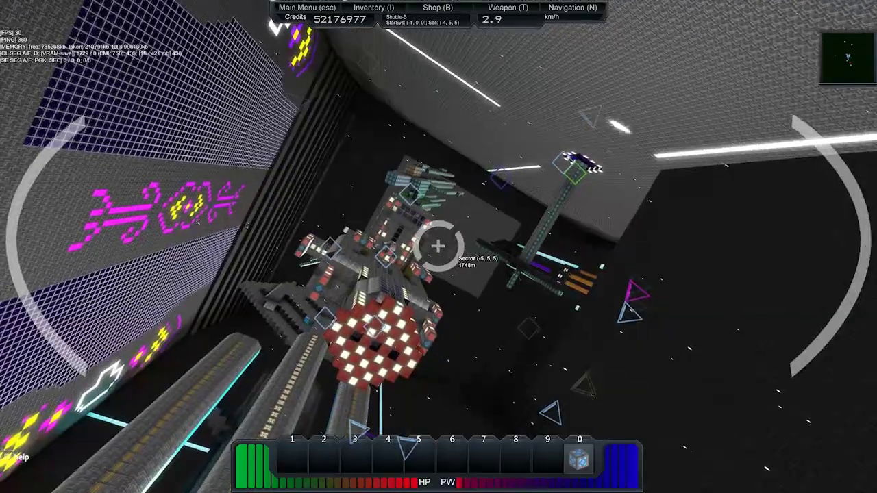
pyautogui.press('w')
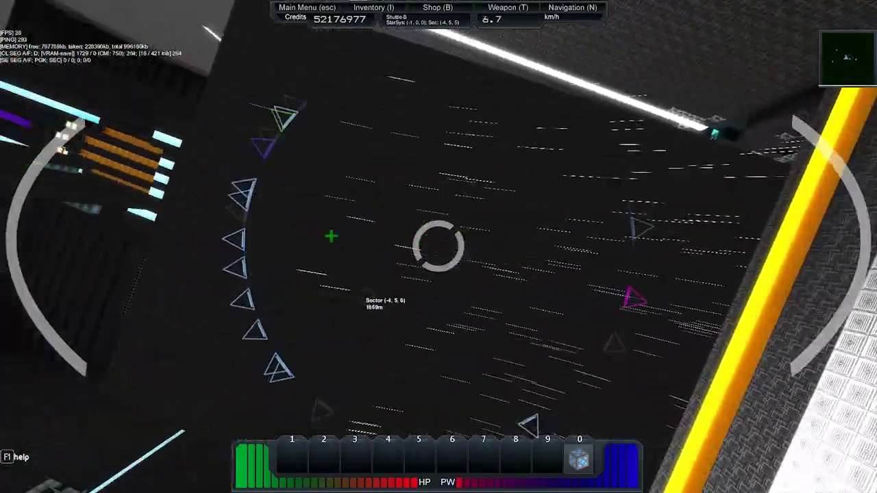
pyautogui.press('w')
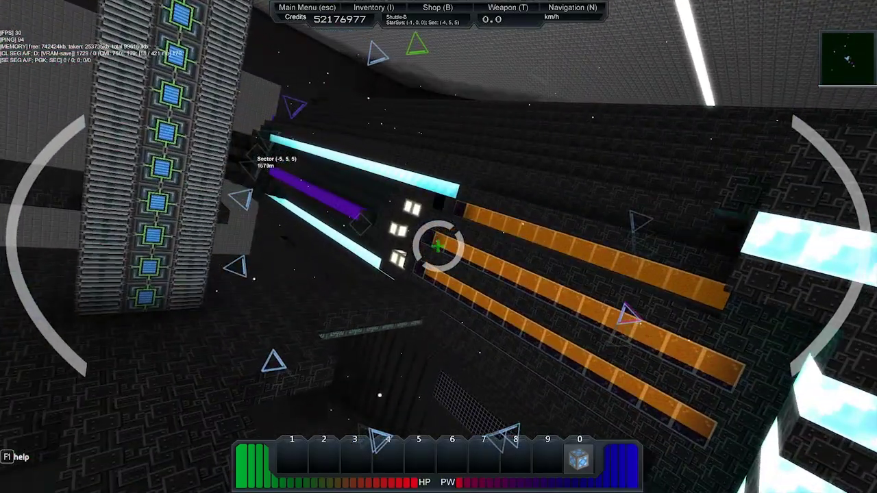
pyautogui.press('w')
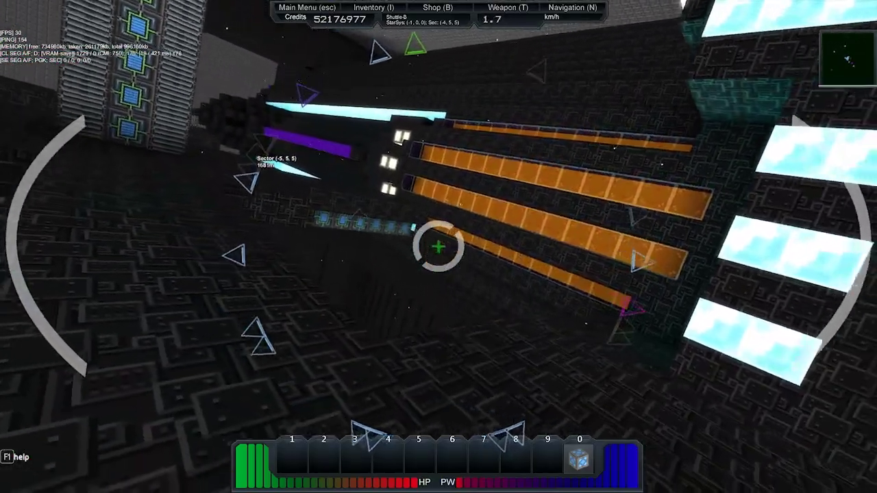